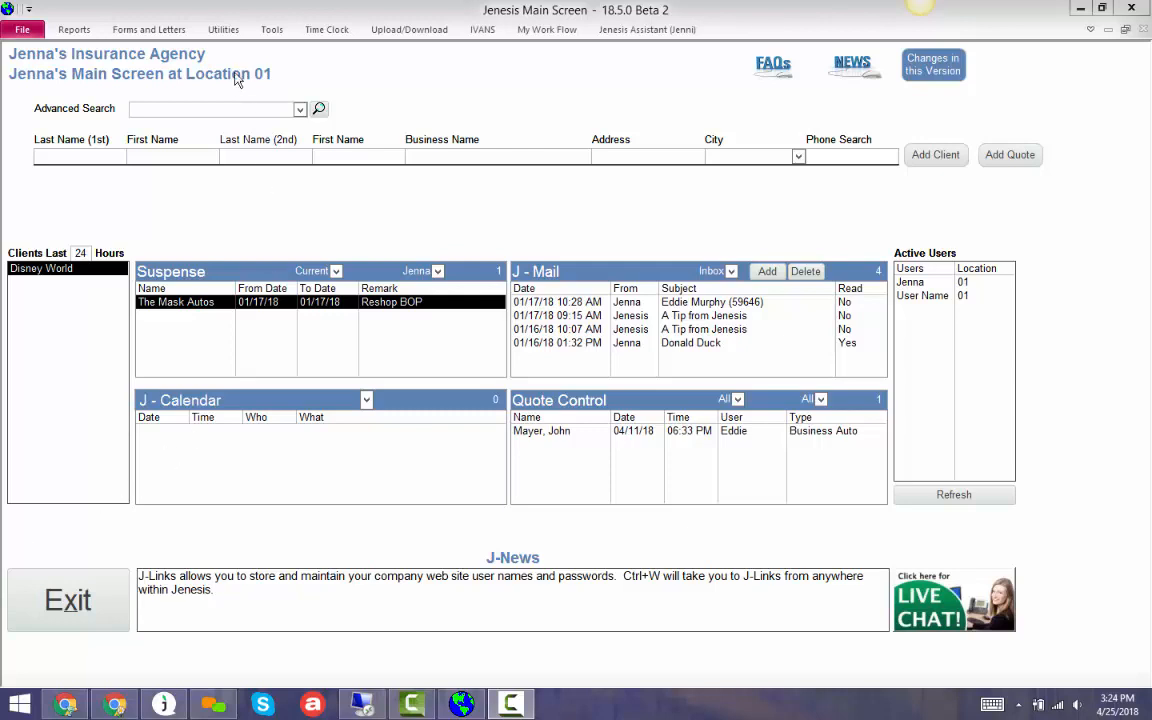
Step: Review the agency's Communications settings in Agency Setup, and close the setup window
click(222, 30)
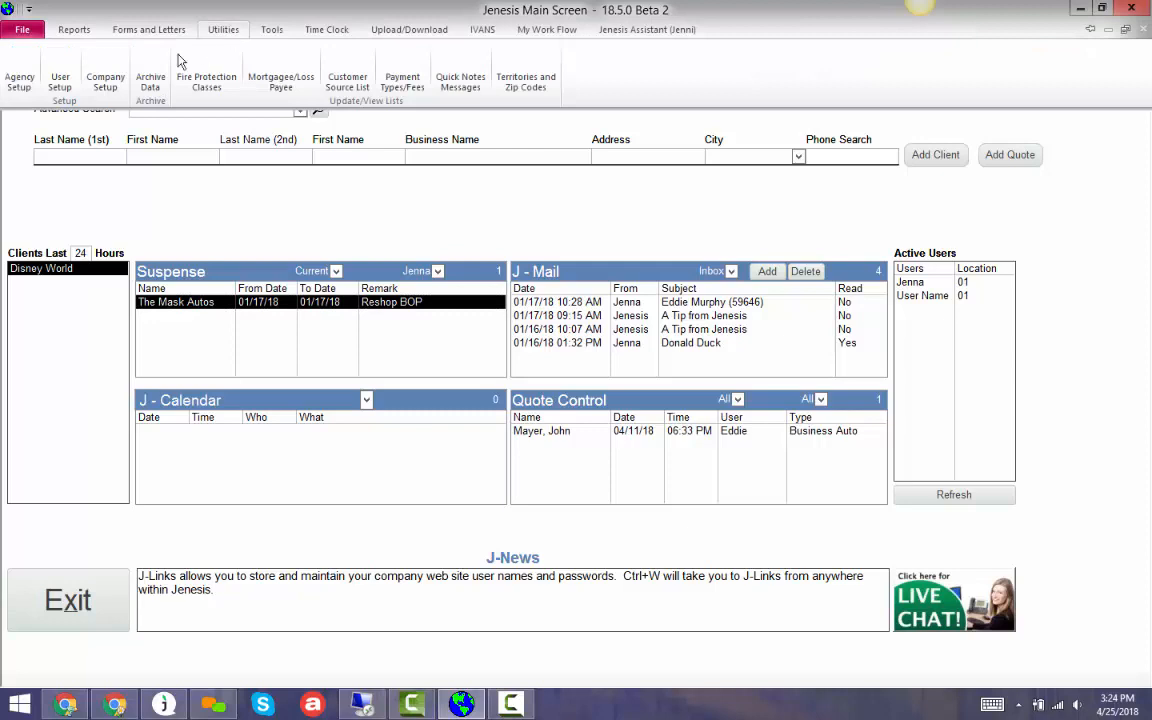
click(20, 75)
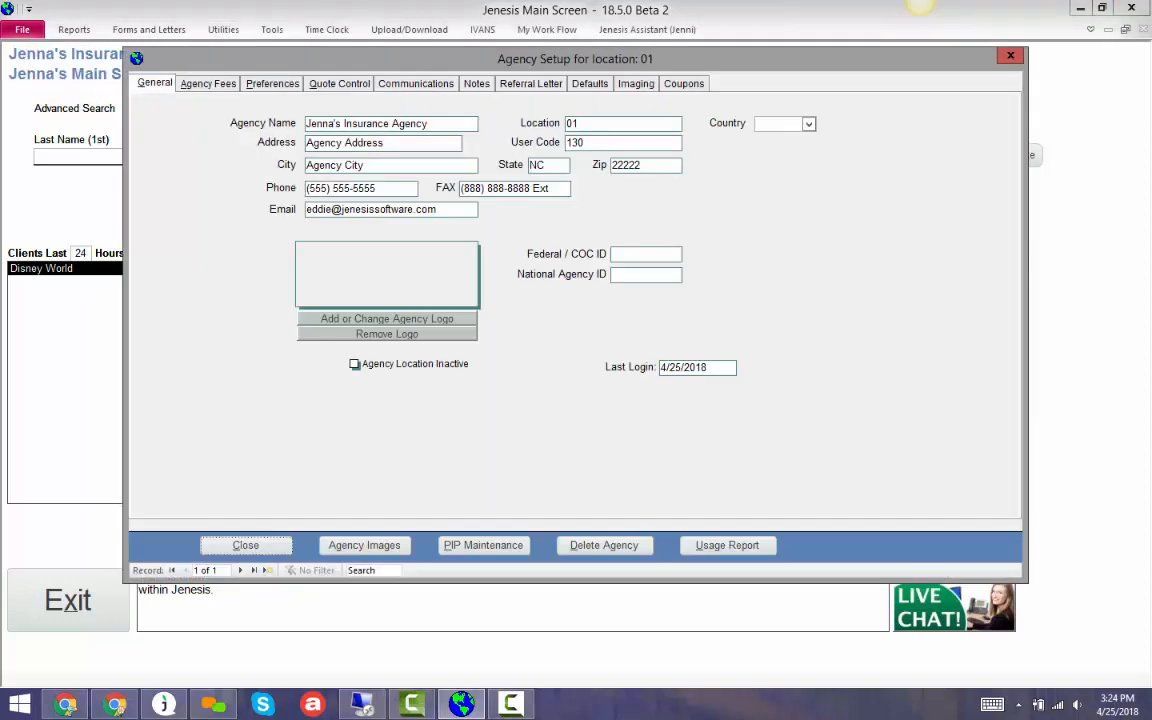
click(415, 86)
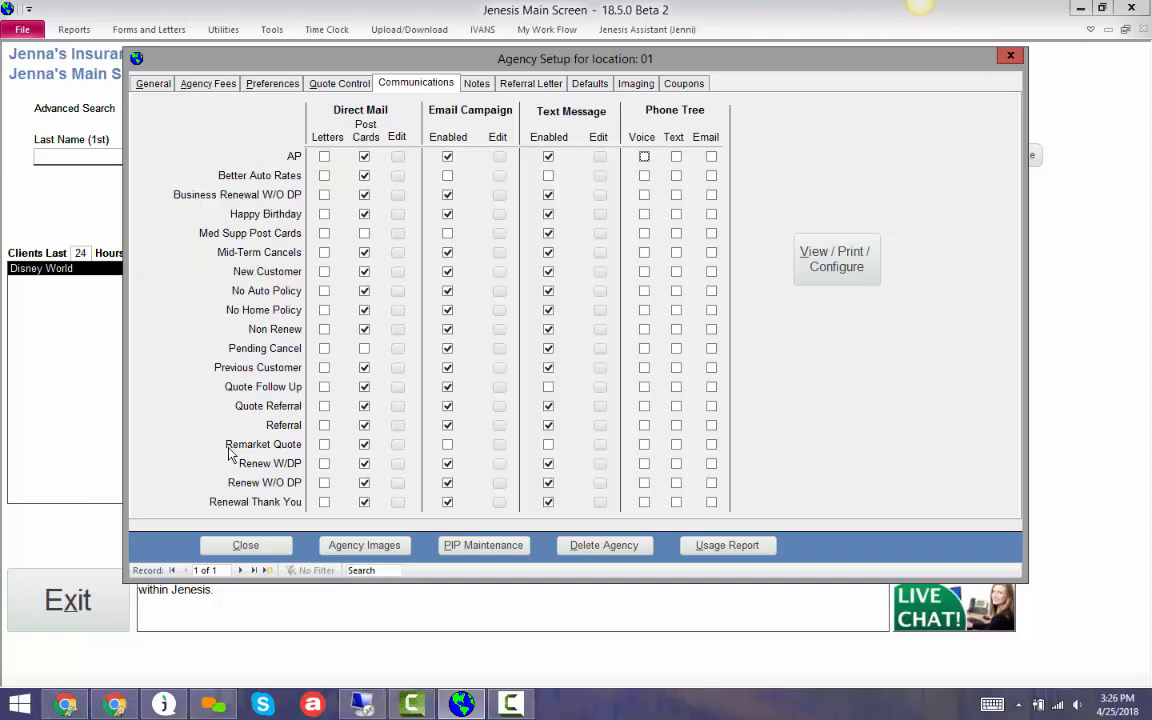
click(250, 547)
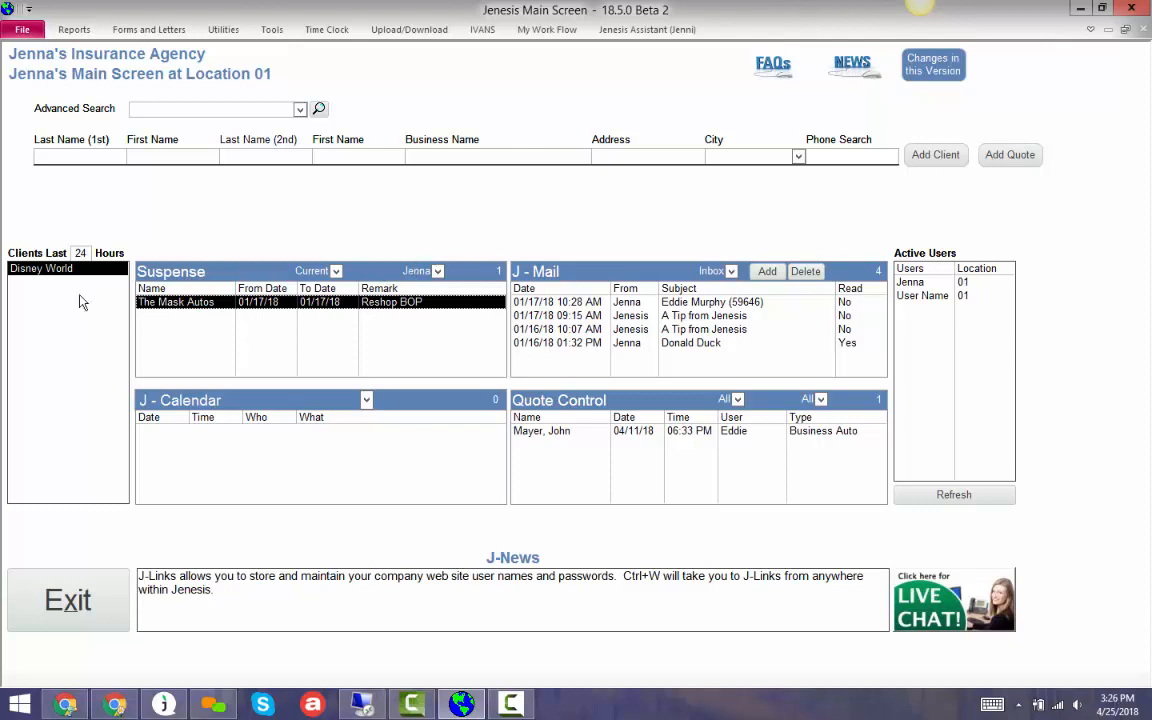
Step: Open the Disney World client record, dismiss the referral notice and show its commercial lines policies
click(55, 270)
double_click(55, 273)
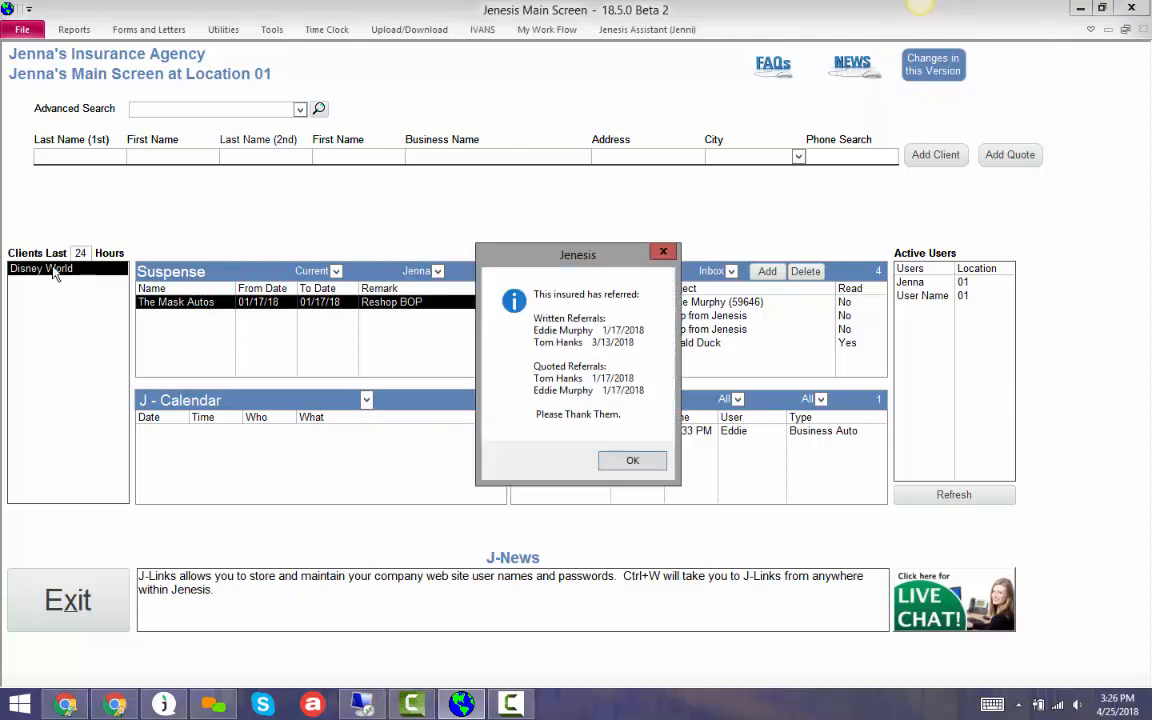
click(630, 462)
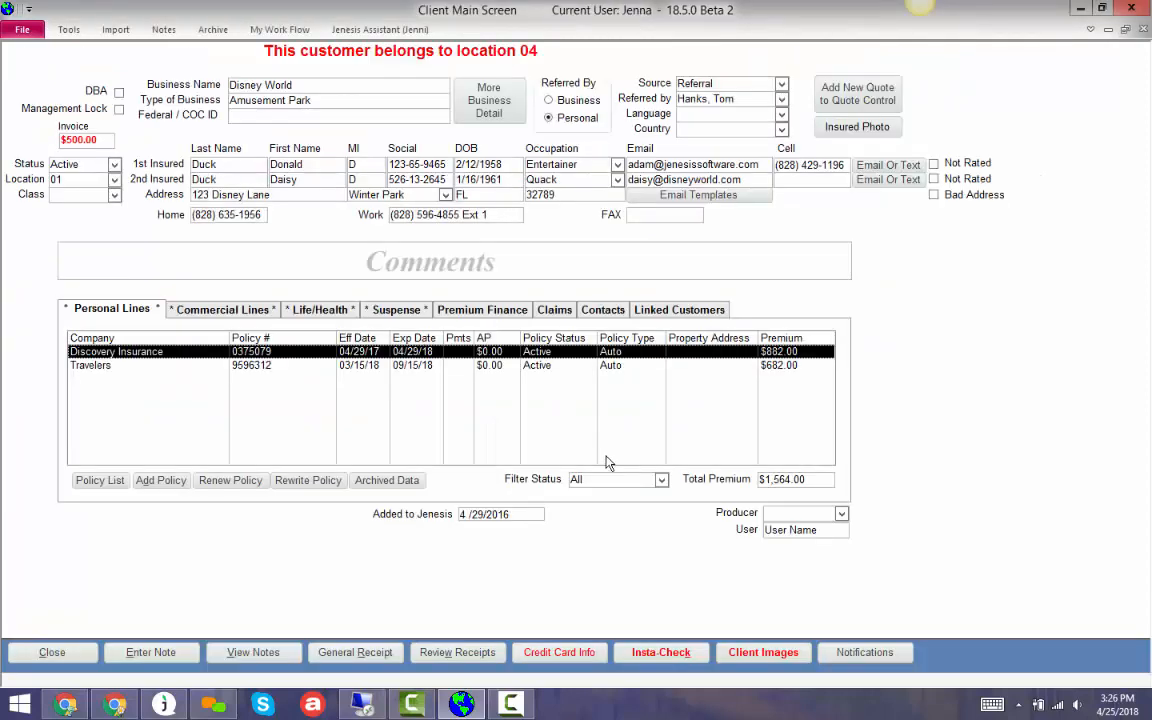
click(254, 312)
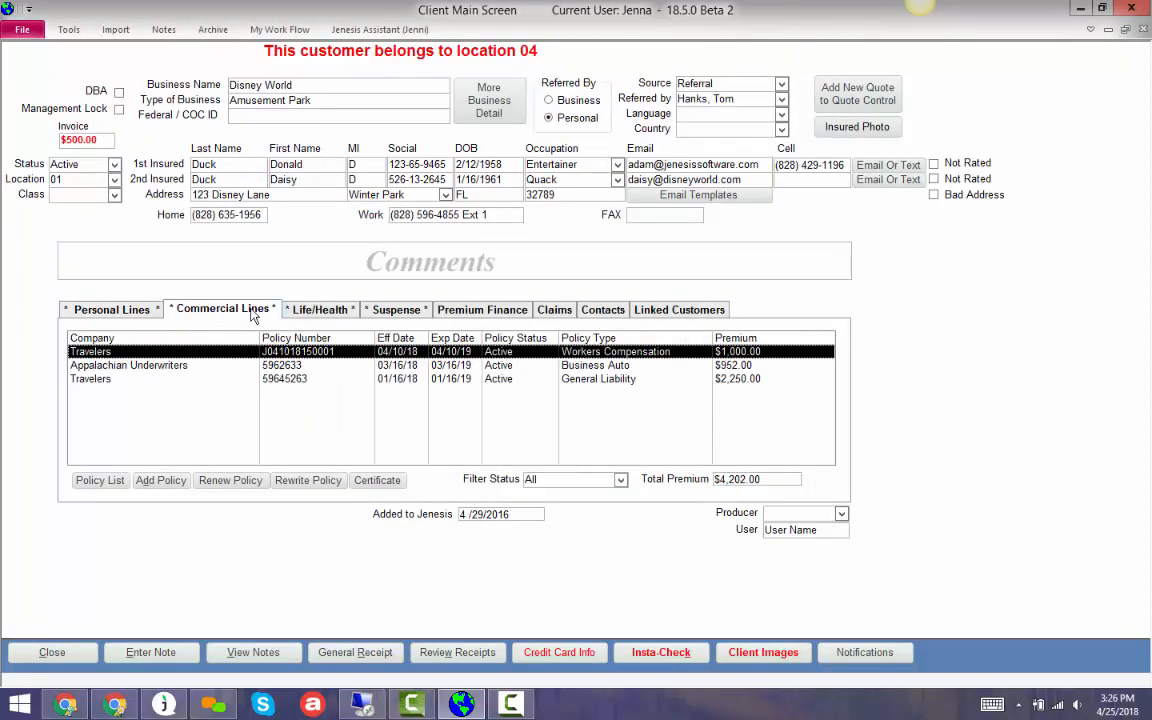
Step: Create a new certificate of liability insurance from the client's certificates list
click(377, 480)
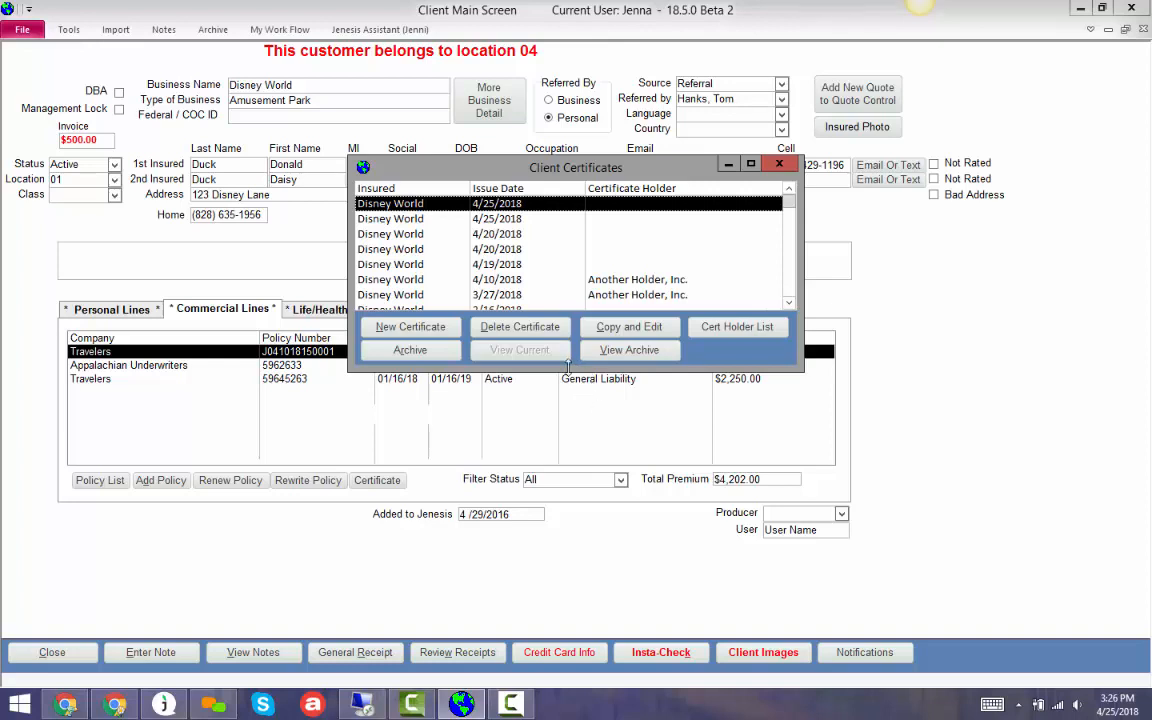
click(512, 234)
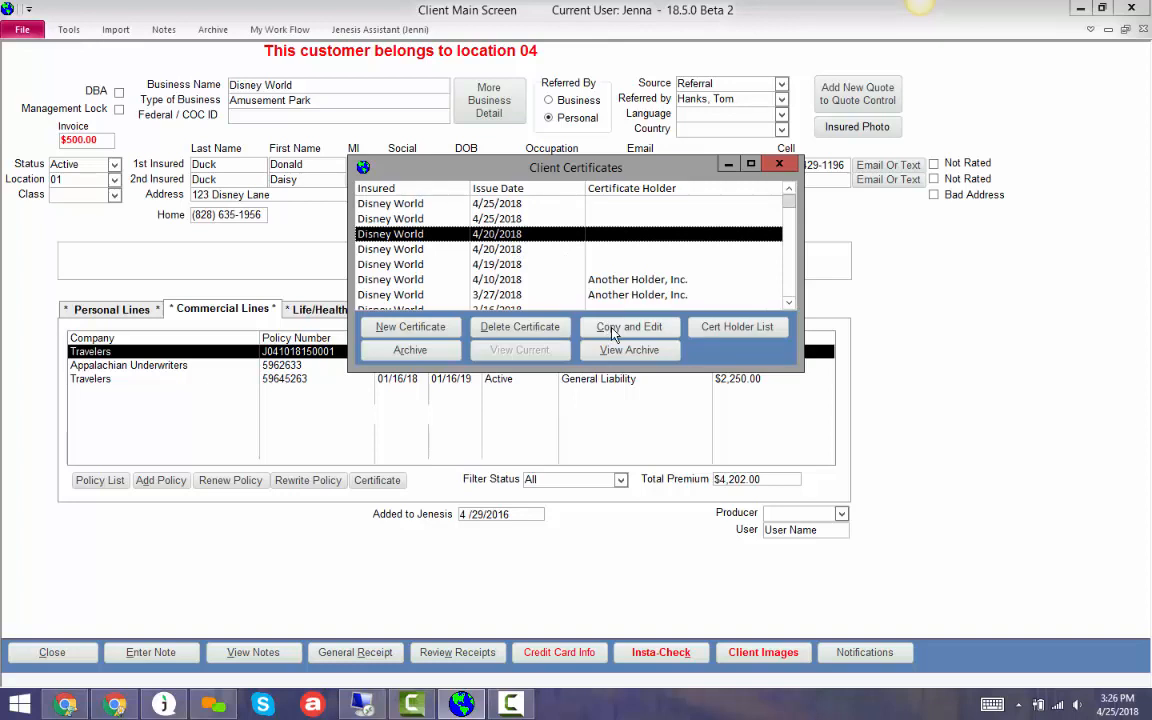
click(431, 334)
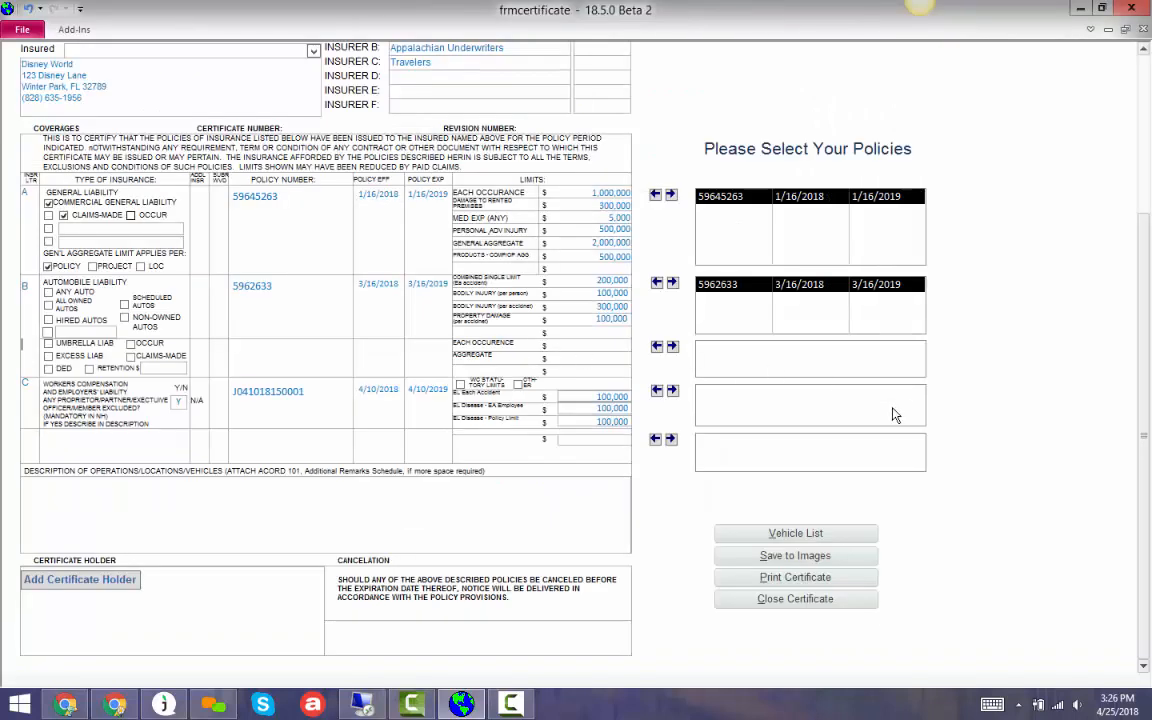
Step: Set the certificate's automobile Bodily Injury (per person) limit to 500 and close the certificate
drag(1145, 393, 1145, 271)
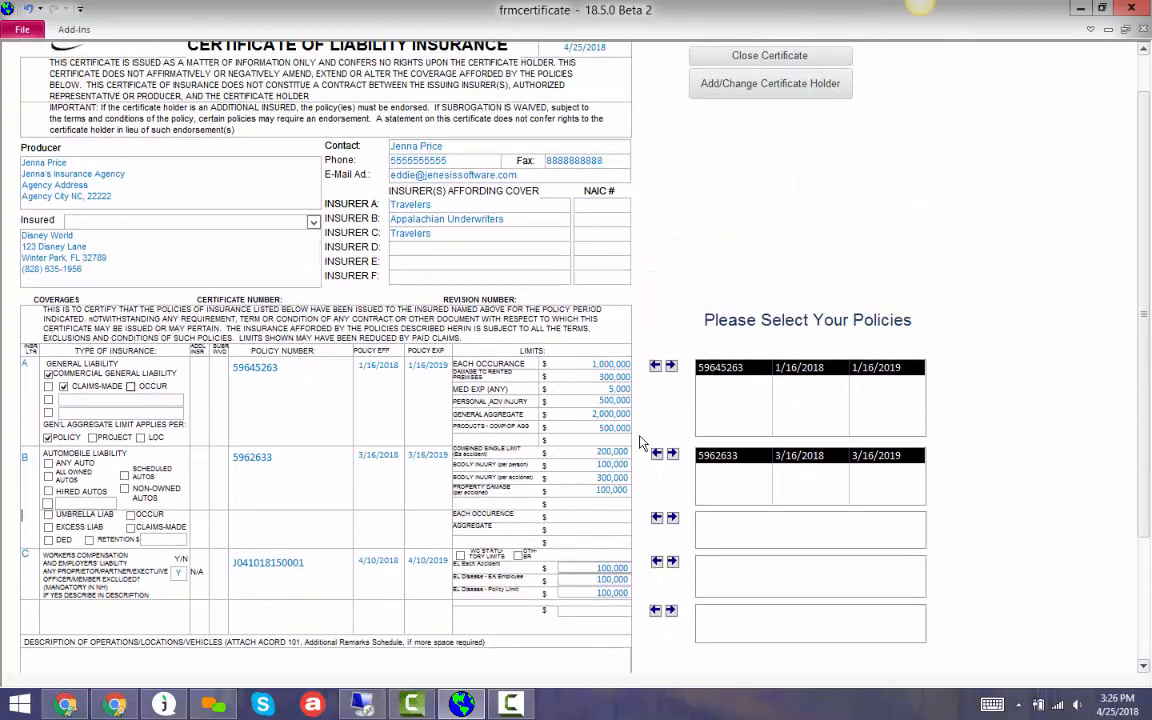
drag(597, 465, 656, 464)
text(500)
key(Tab)
scroll(1147, 287, up, 1)
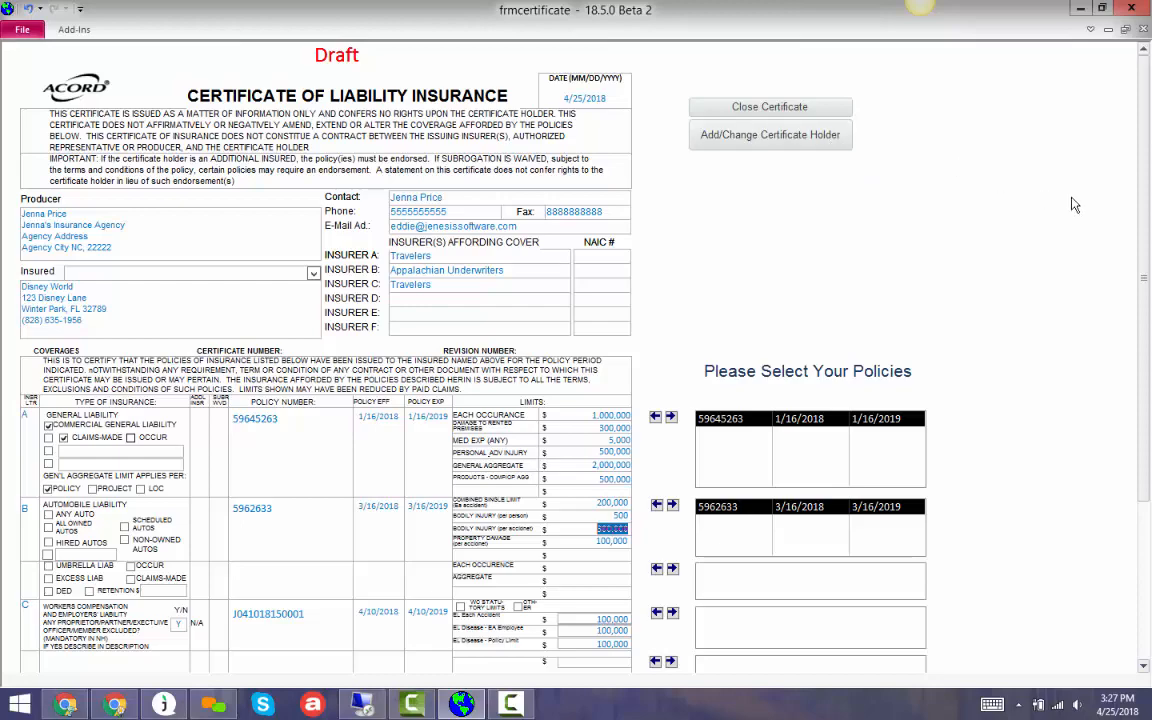
scroll(1030, 167, down, 1)
scroll(1030, 300, down, 3)
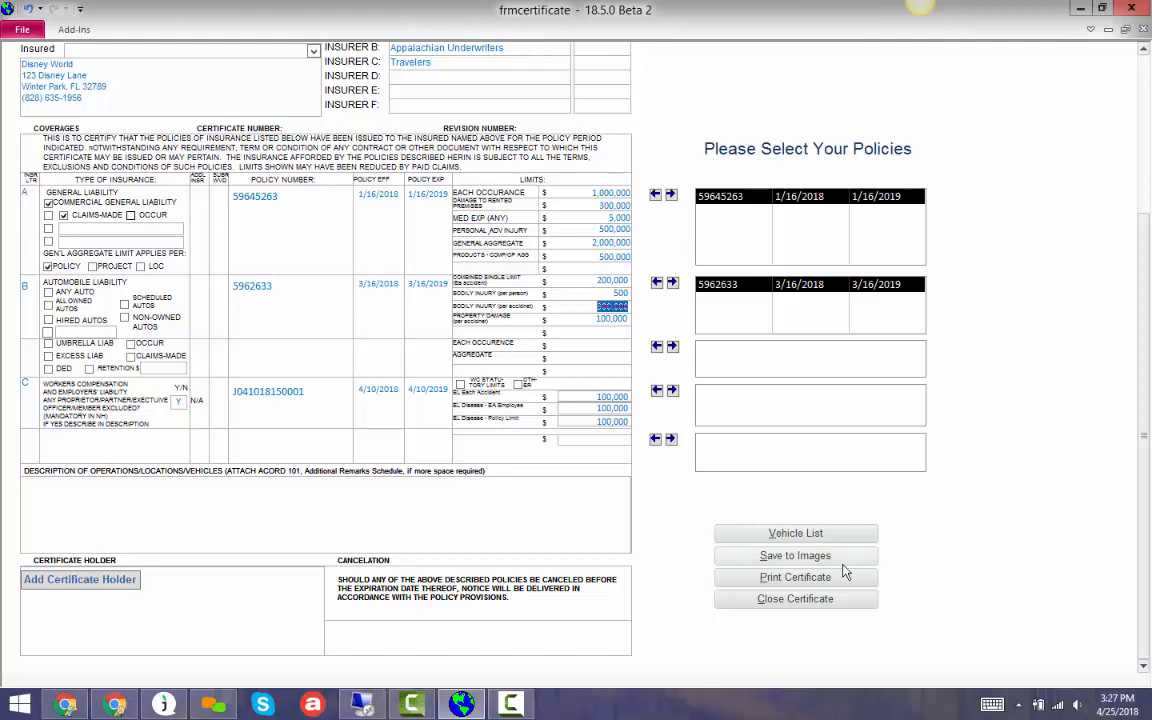
click(839, 601)
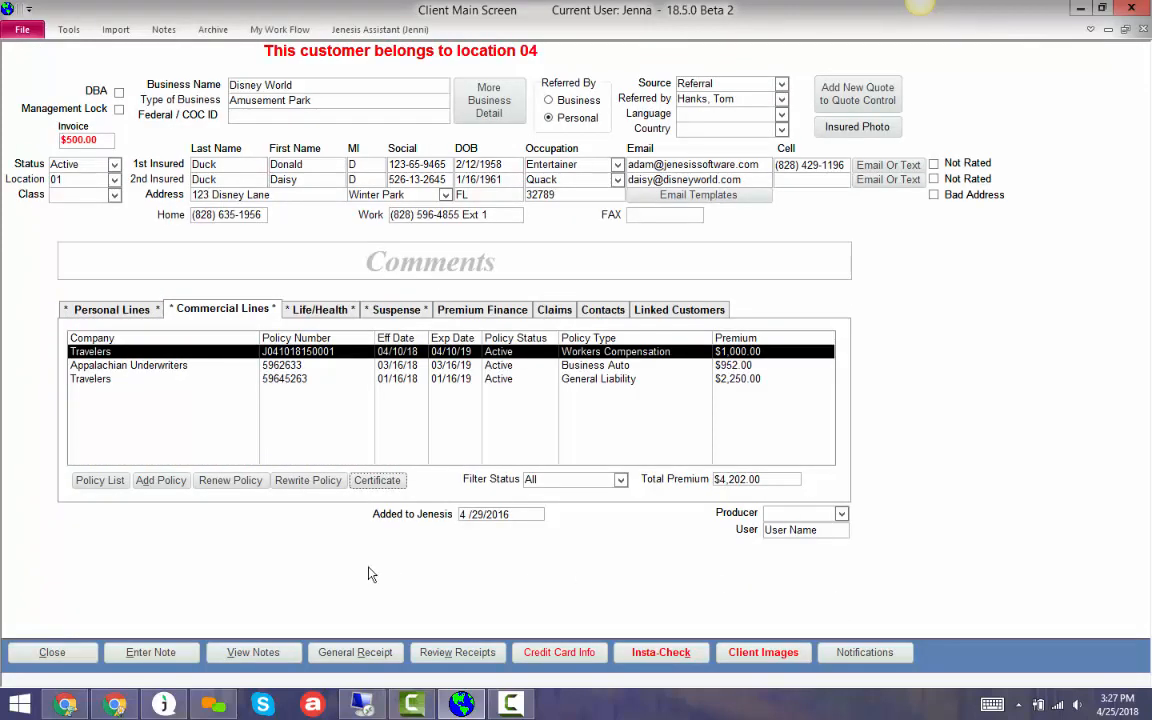
Step: Open the Discovery Insurance auto policy from the client's personal lines and show its policy images
click(141, 313)
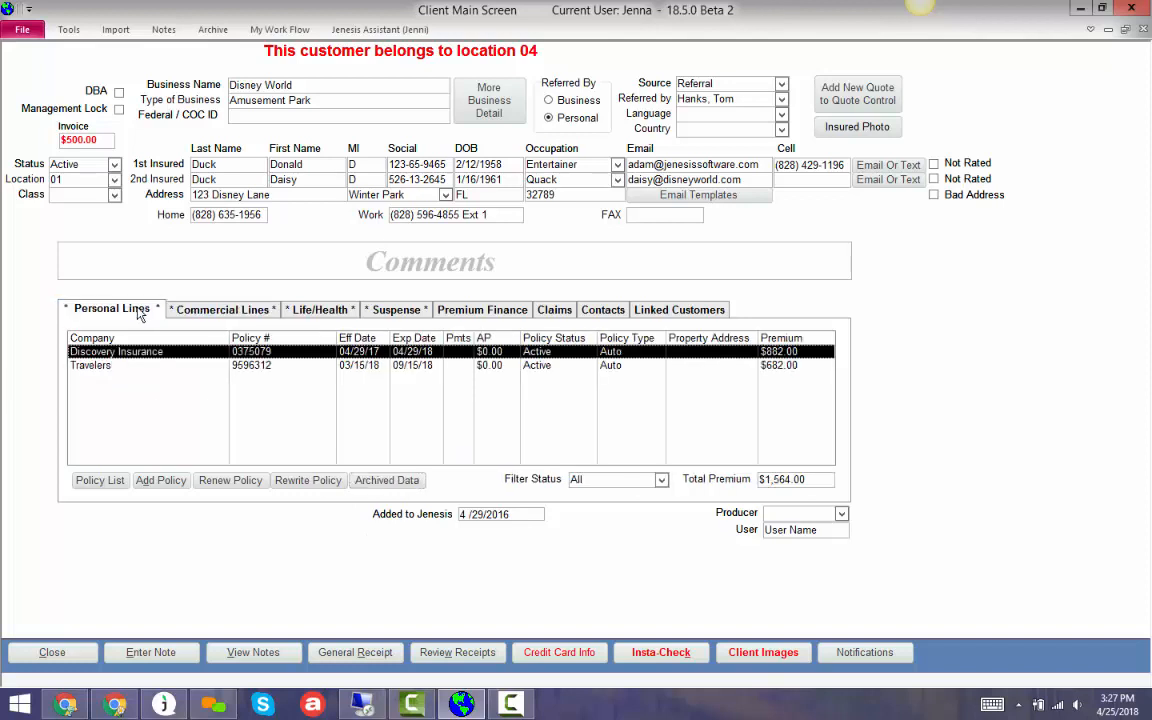
double_click(558, 351)
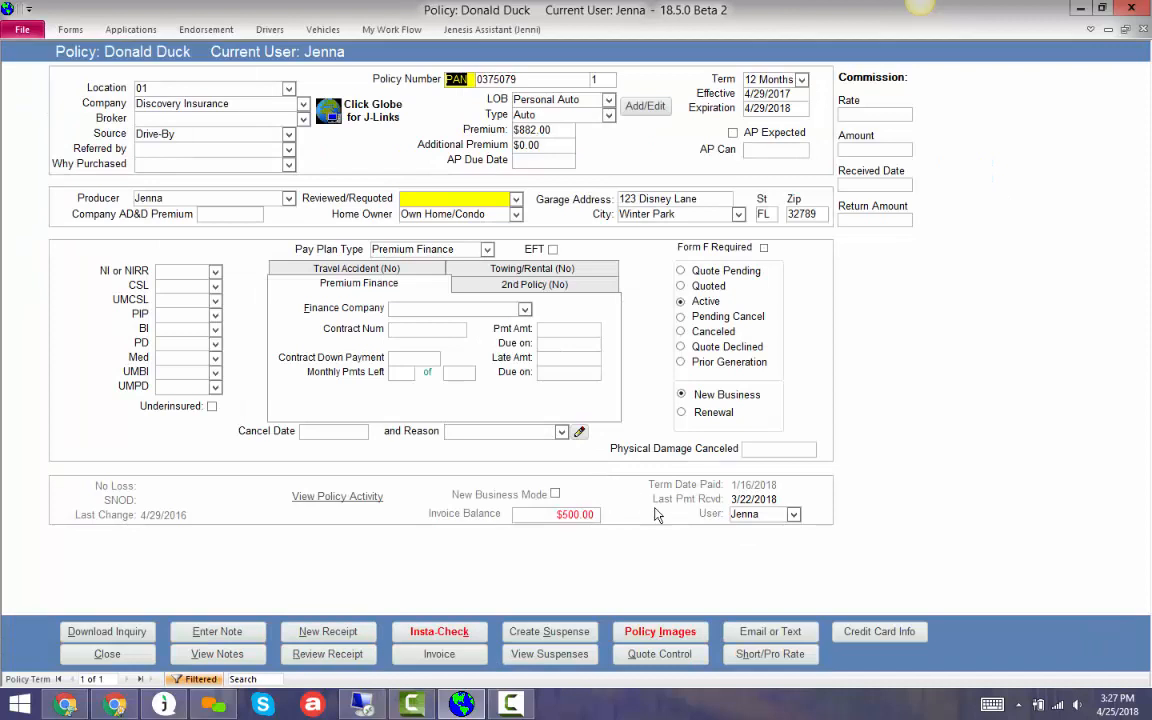
click(698, 636)
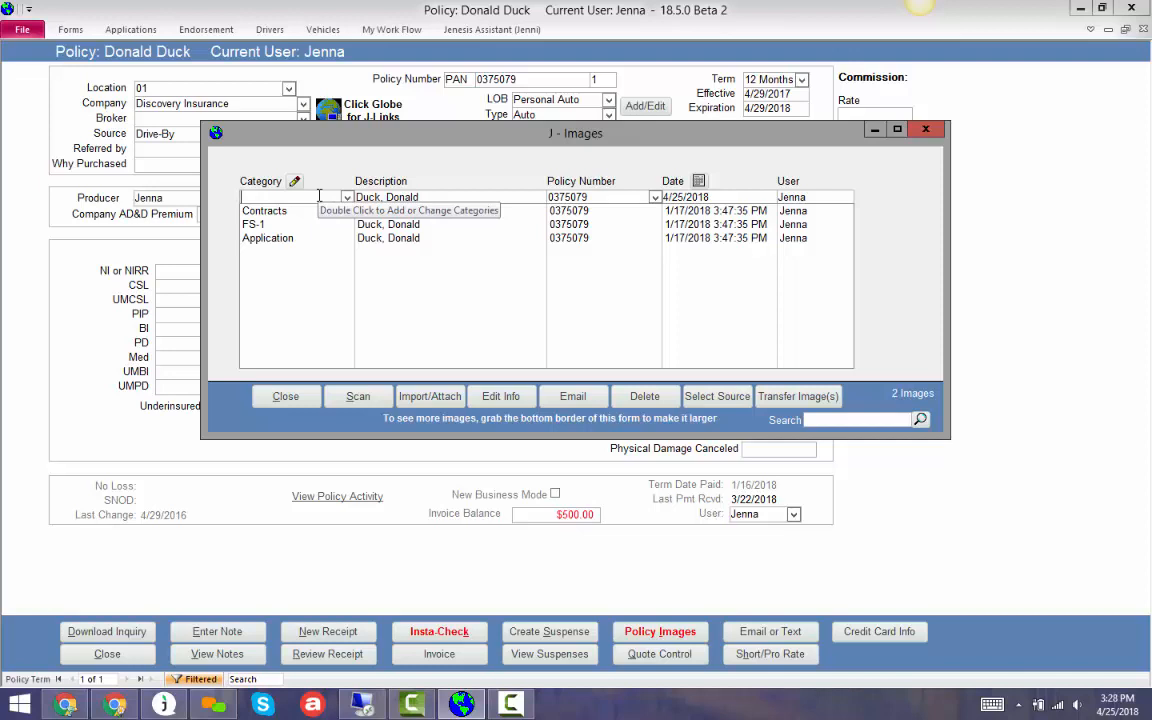
Step: Set the image category to Application, select the matching image entry, and close the images window and the policy
text(application)
key(Tab)
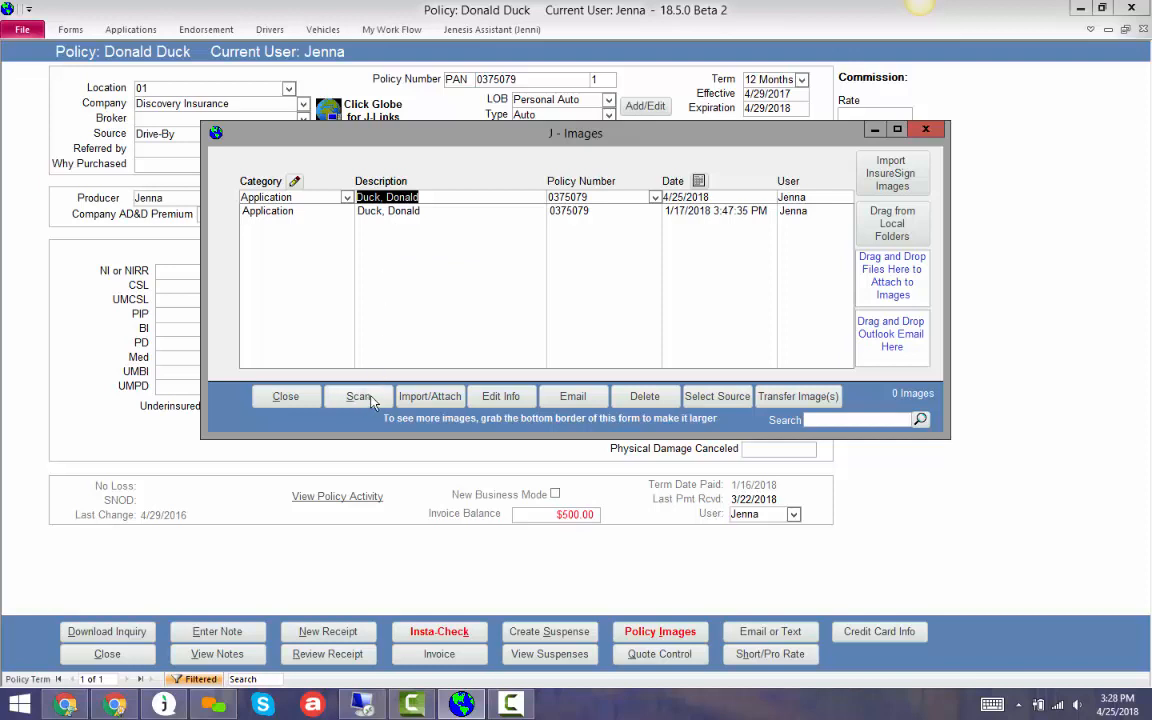
click(421, 213)
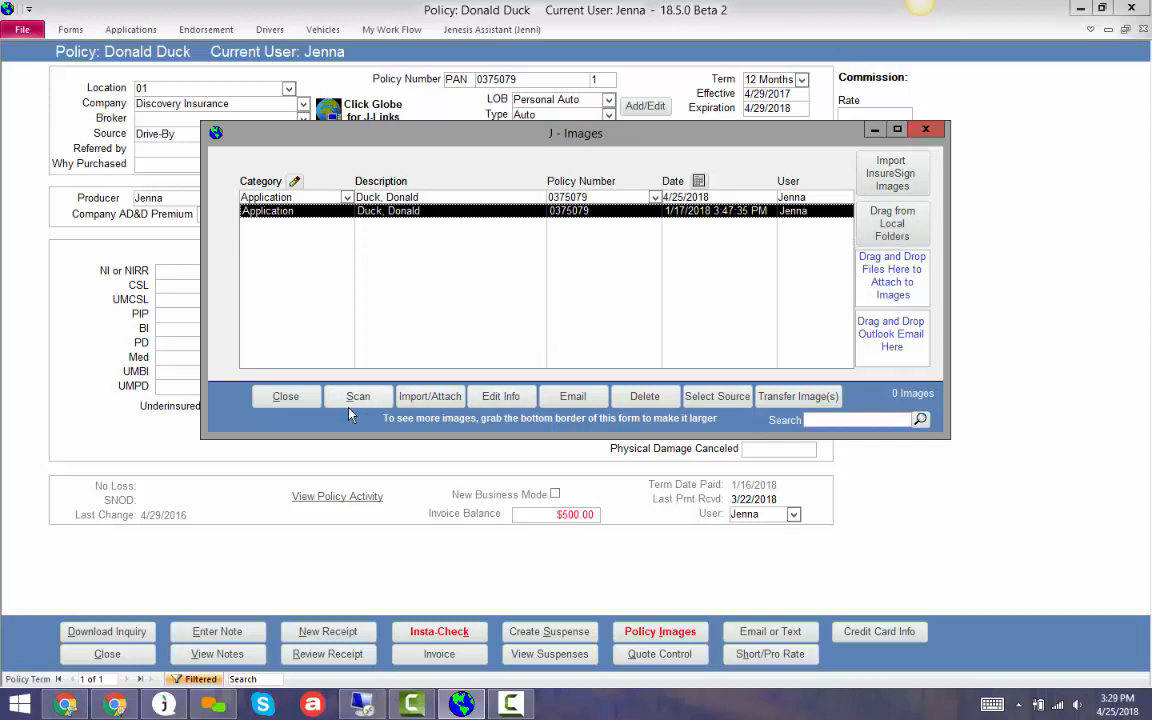
click(287, 397)
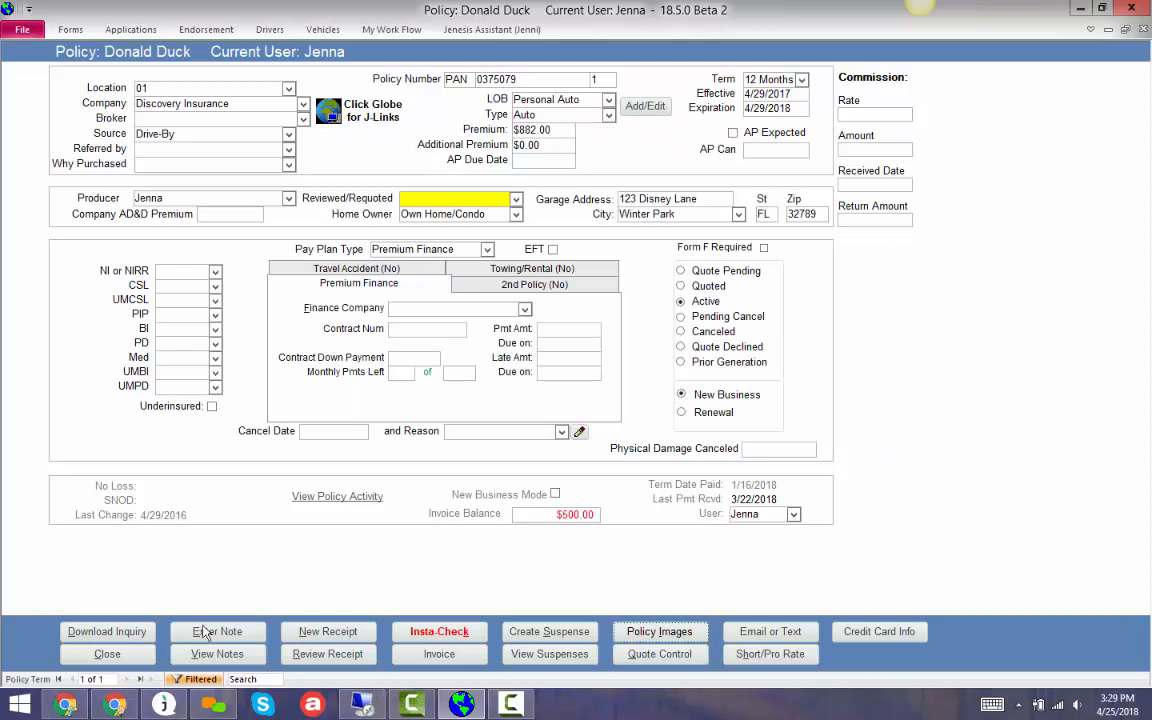
click(143, 658)
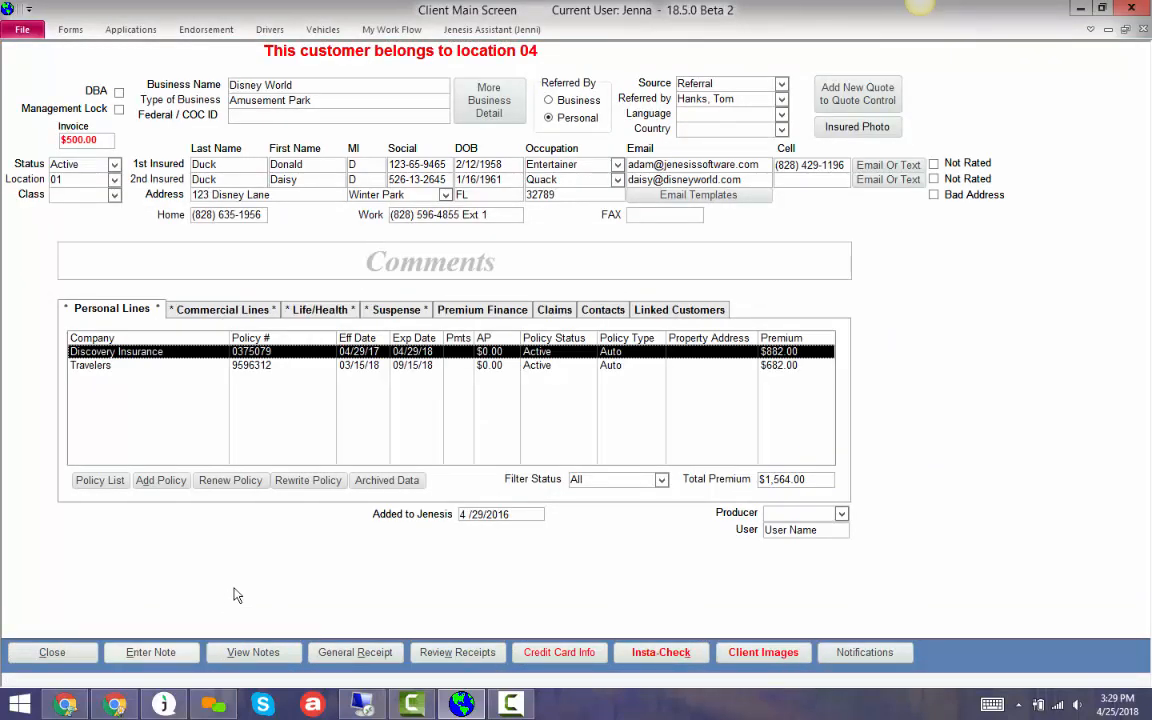
Step: Open the client's commercial Business Auto policy from Appalachian Underwriters and display the library of Acord forms
click(248, 312)
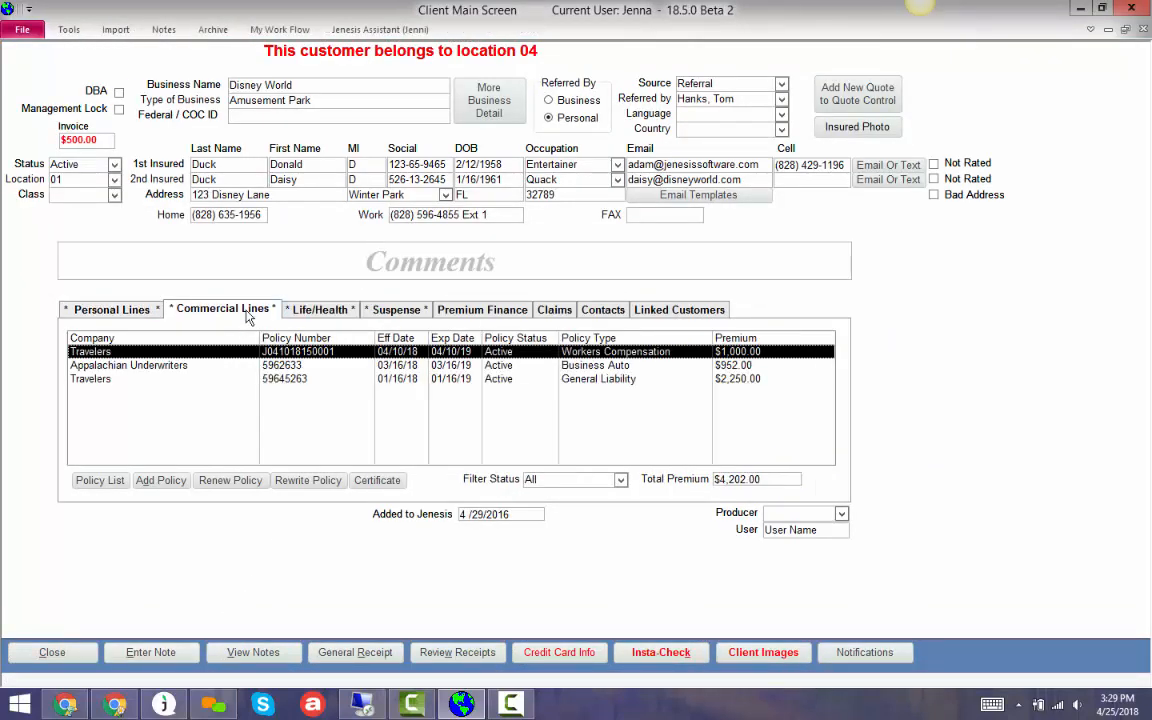
click(585, 366)
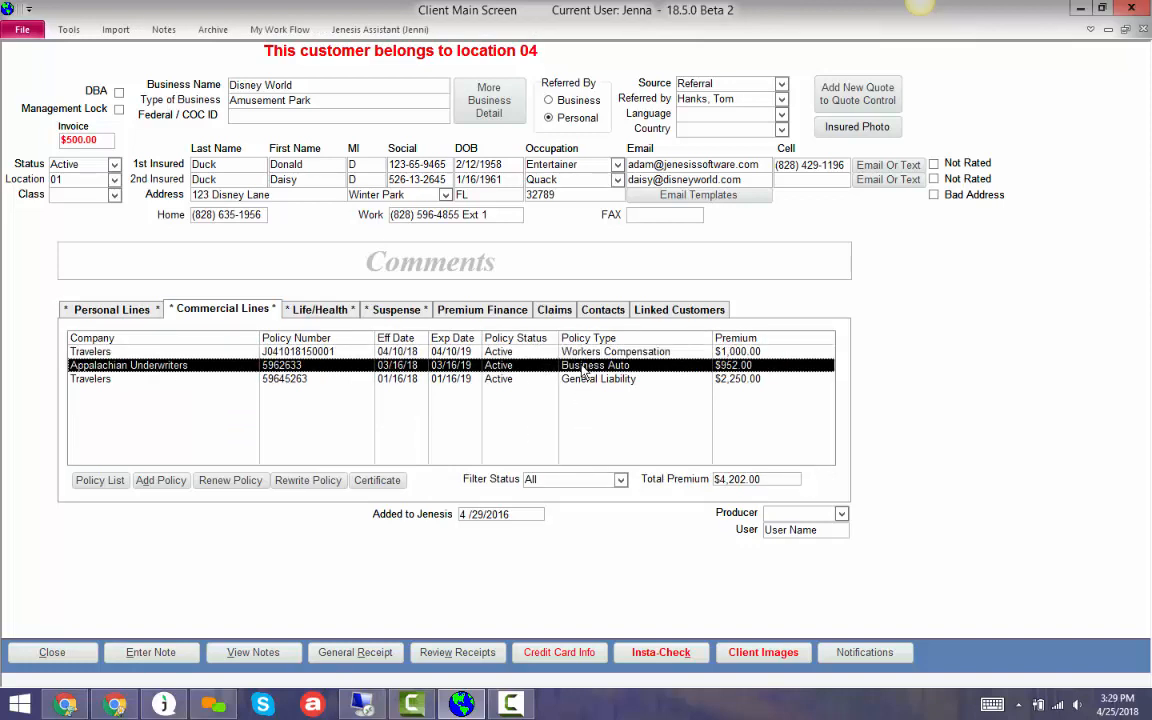
double_click(584, 367)
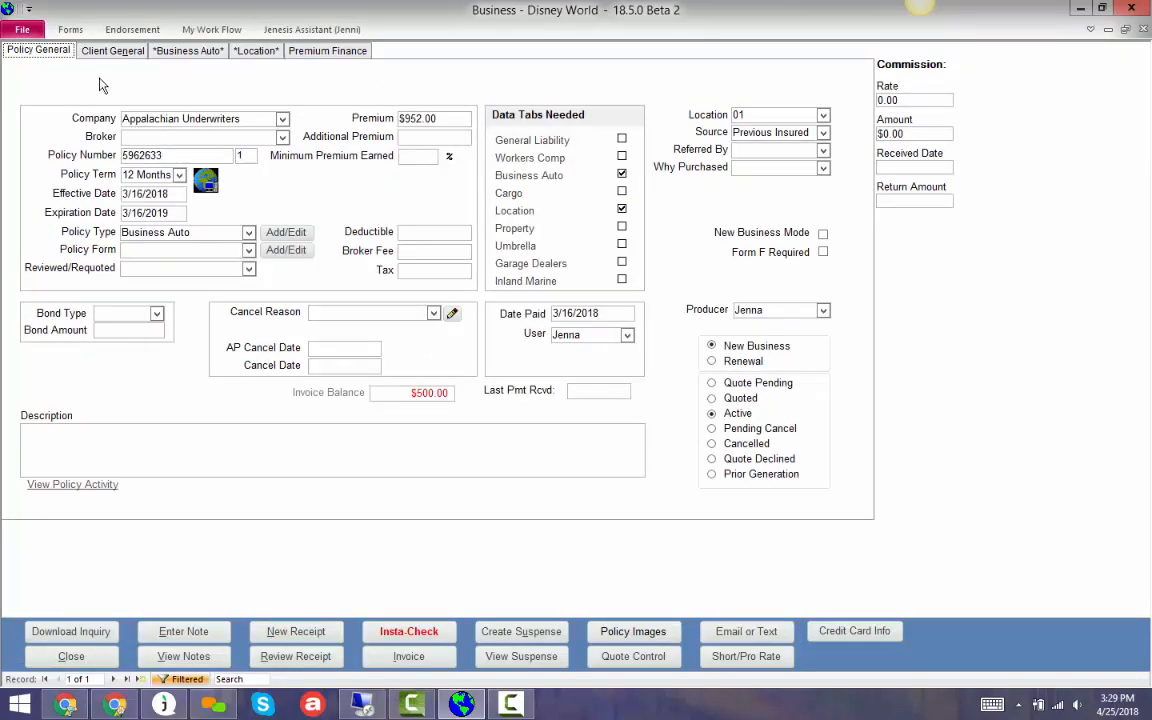
click(72, 32)
click(42, 48)
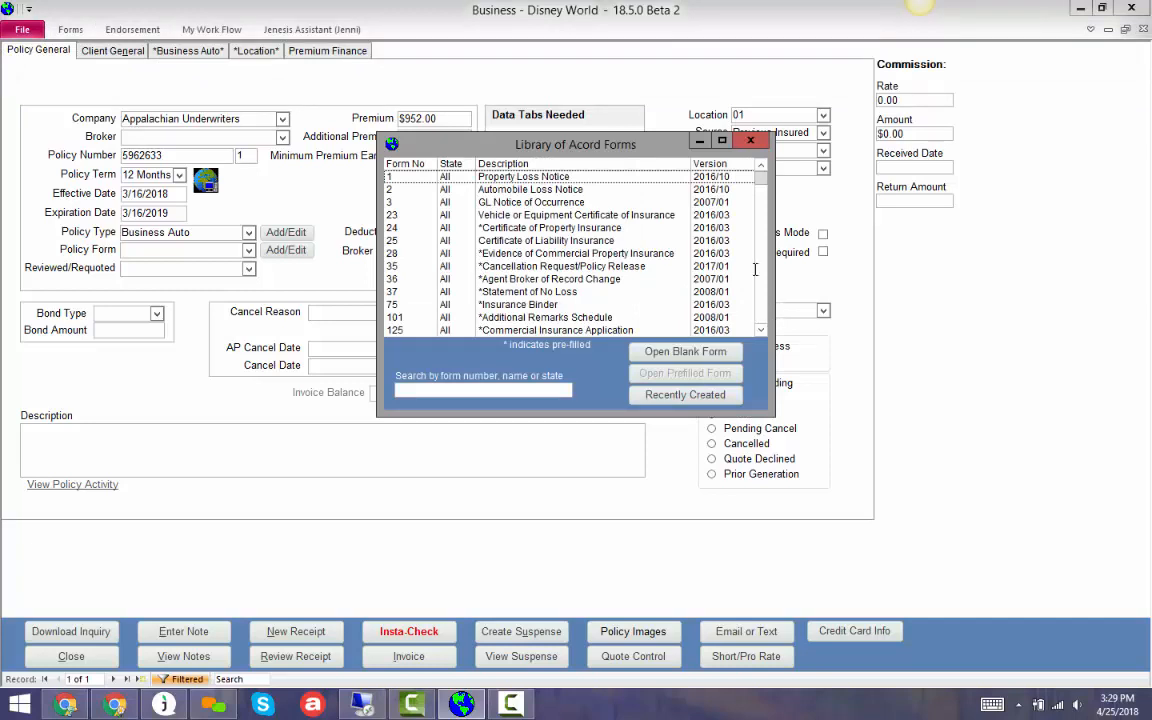
Step: Open the prefilled Acord 125 Commercial Insurance Application, keeping the underwriting answers as they are
click(761, 331)
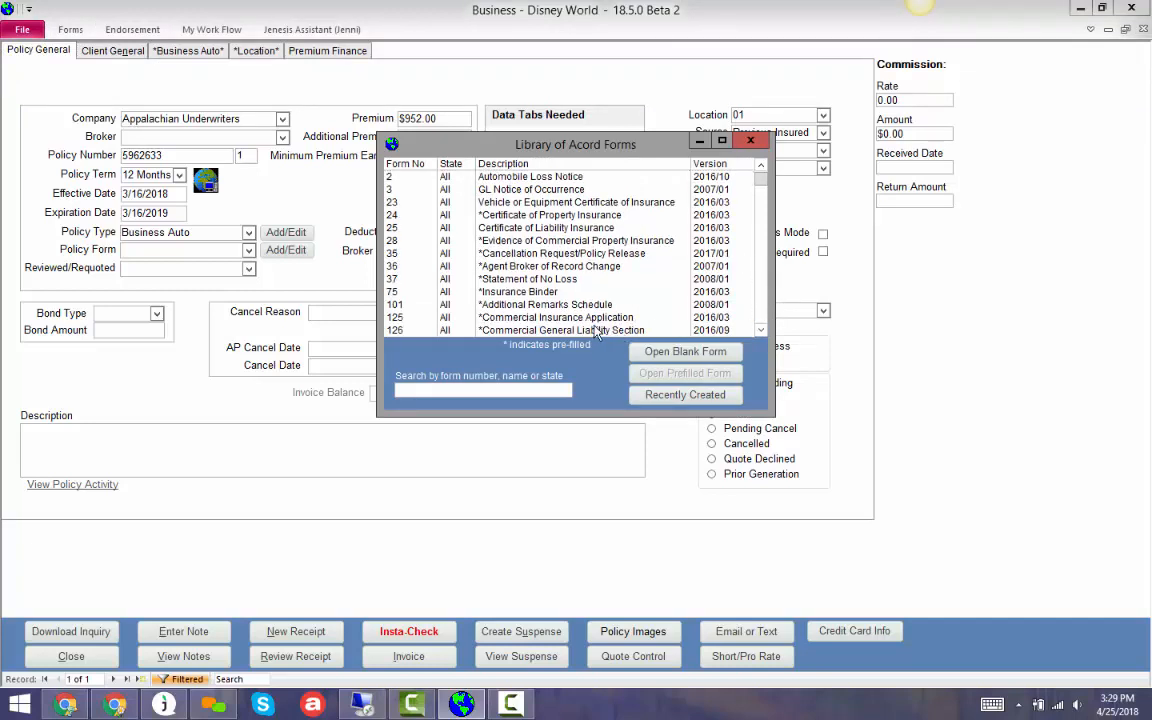
click(589, 318)
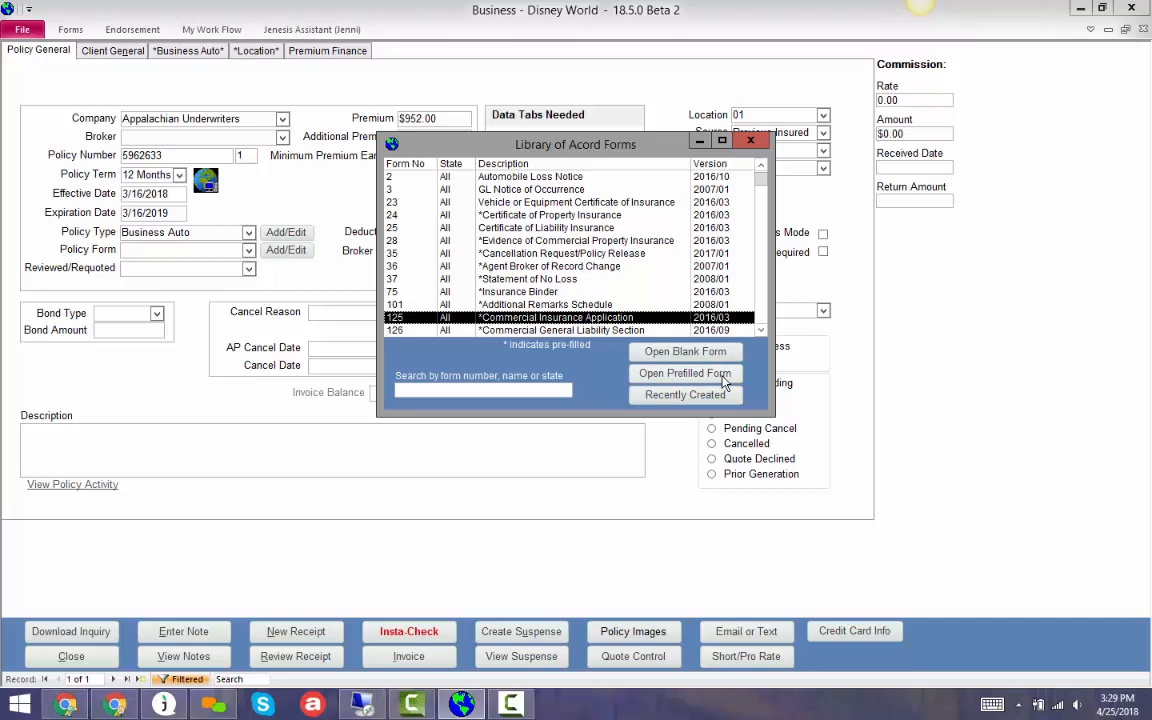
click(722, 377)
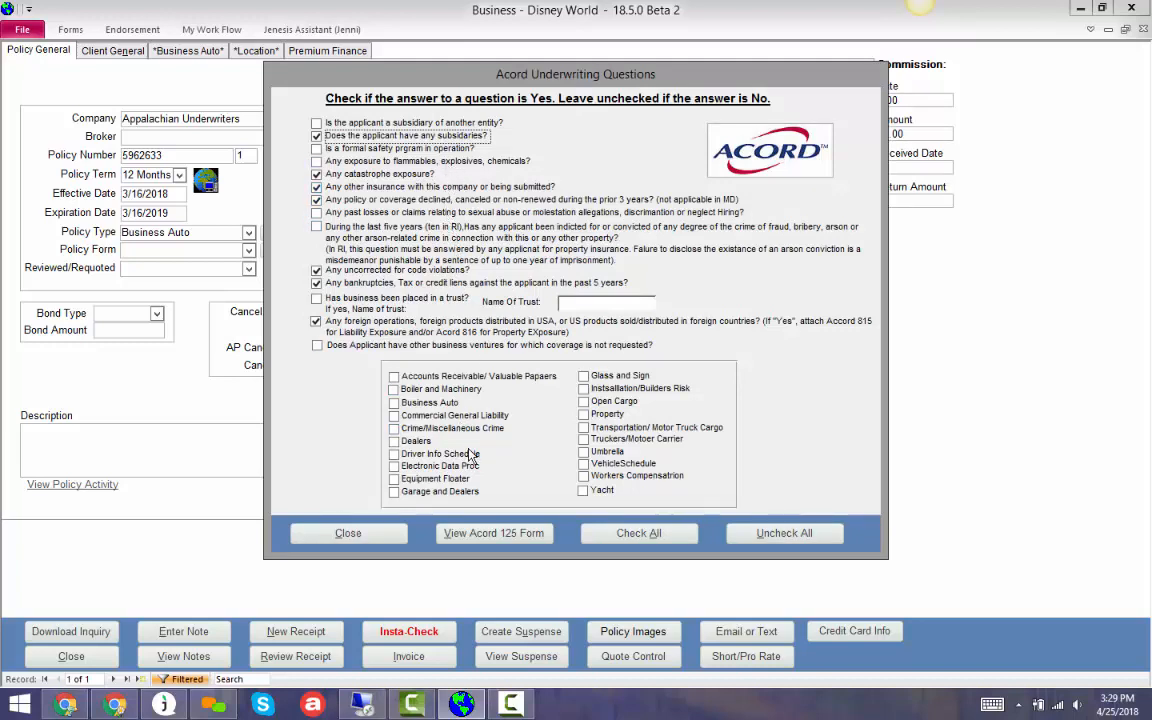
click(518, 540)
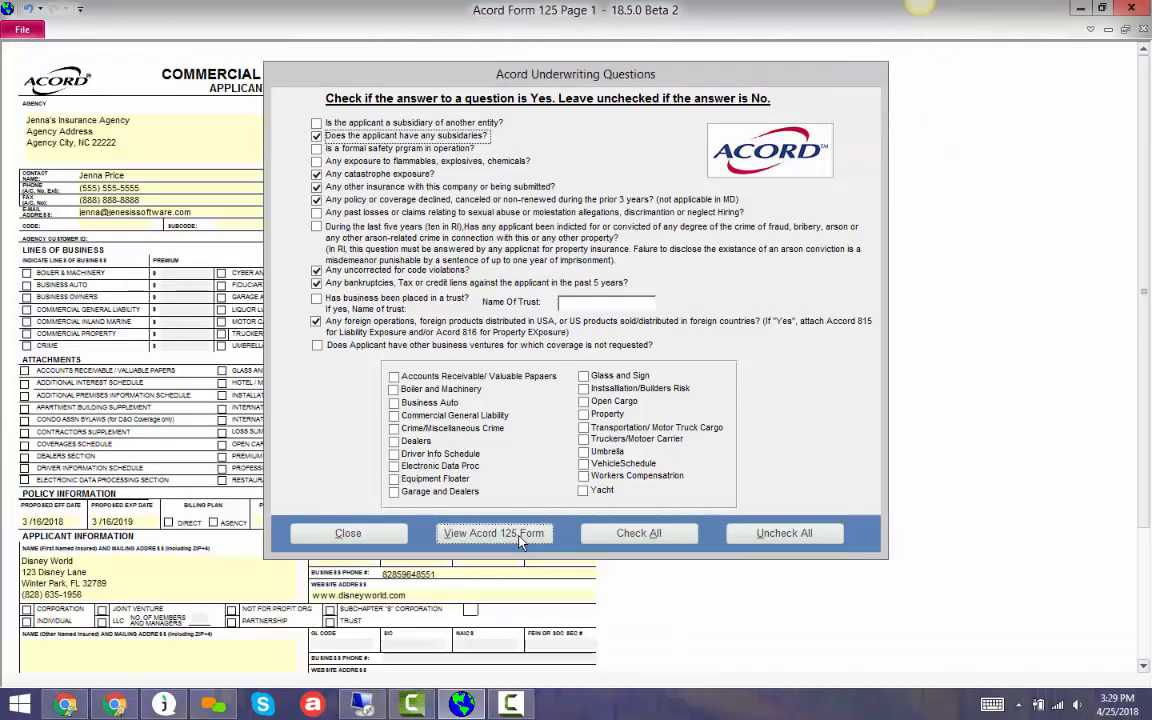
Step: Move the forms library aside and mark Loss Summary, Truckers, and Garage and Dealers on the Acord 125 form
drag(384, 141, 1072, 609)
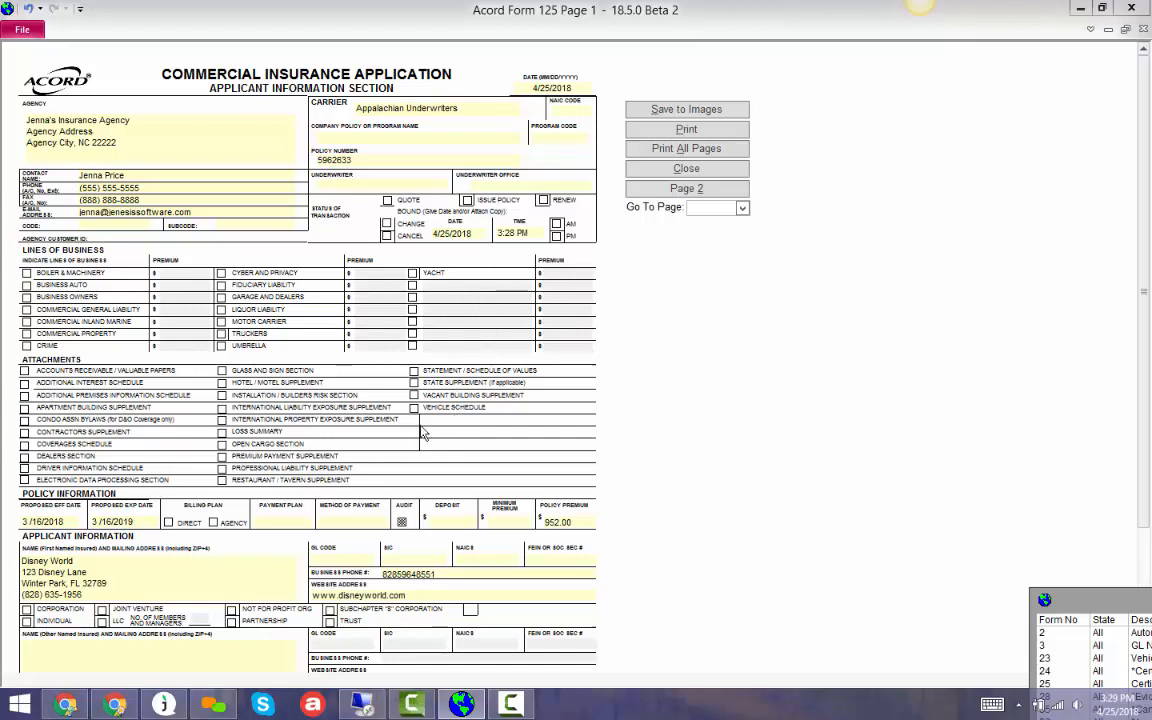
click(222, 429)
click(222, 333)
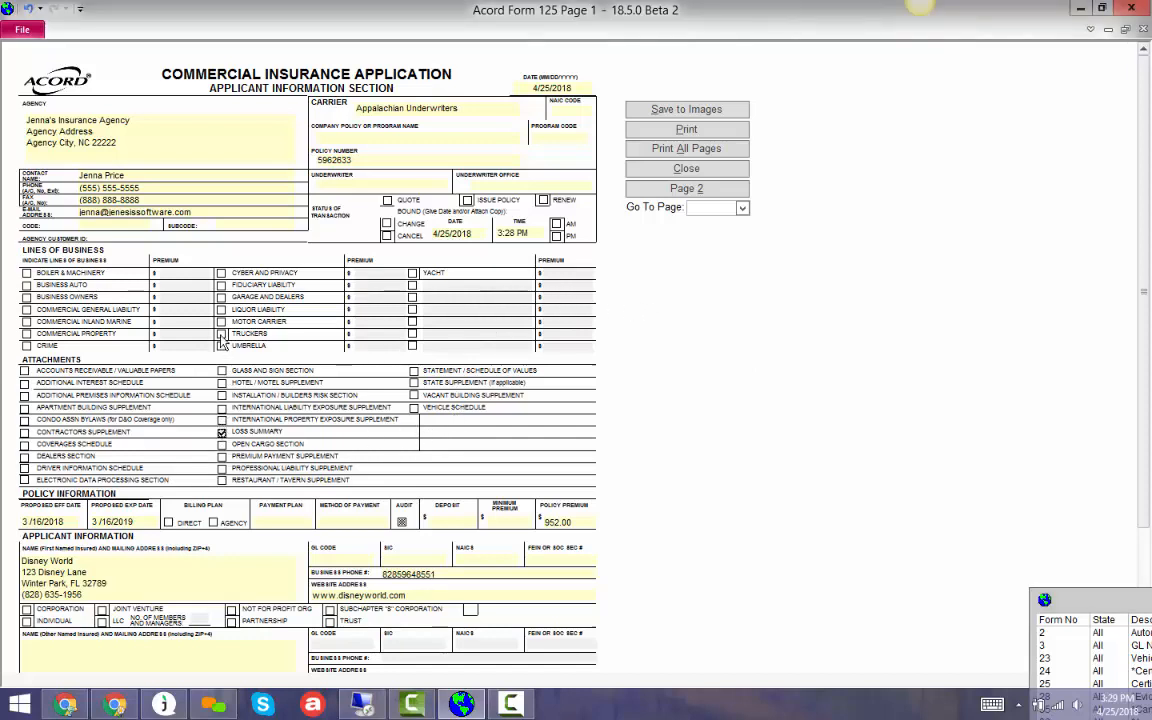
click(221, 298)
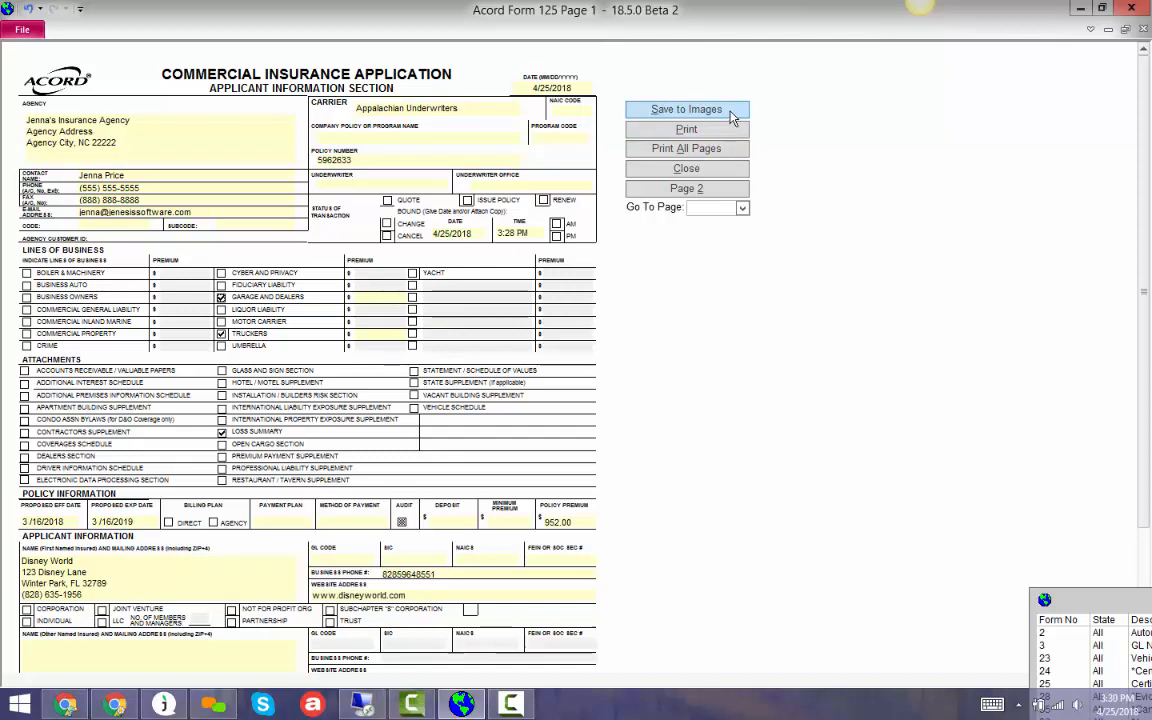
Step: Close the Acord 125 form, the forms library, the policy and the client record to return to the main screen
click(652, 167)
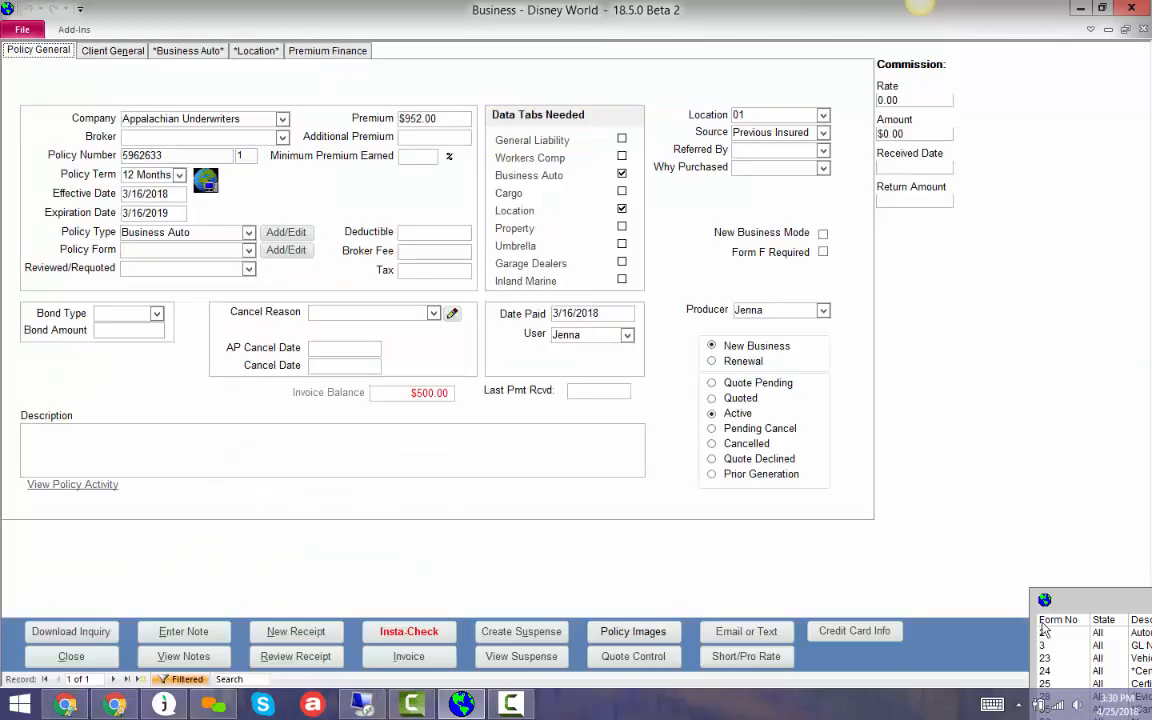
drag(1086, 611, 684, 400)
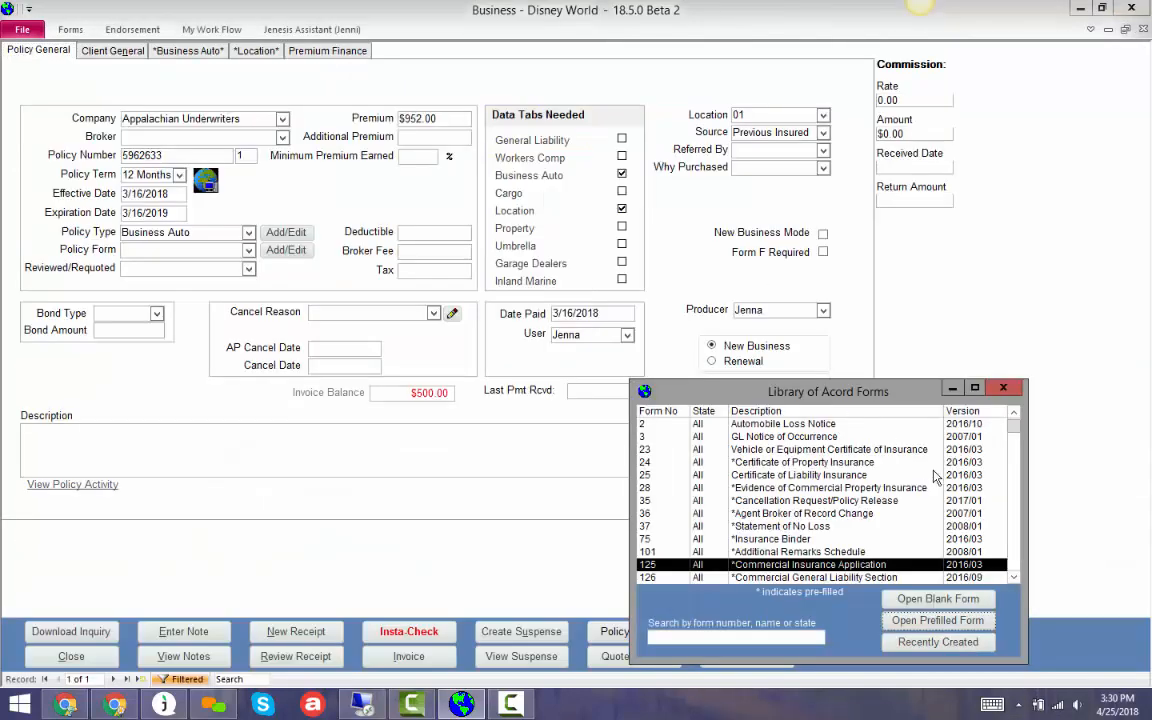
click(1010, 391)
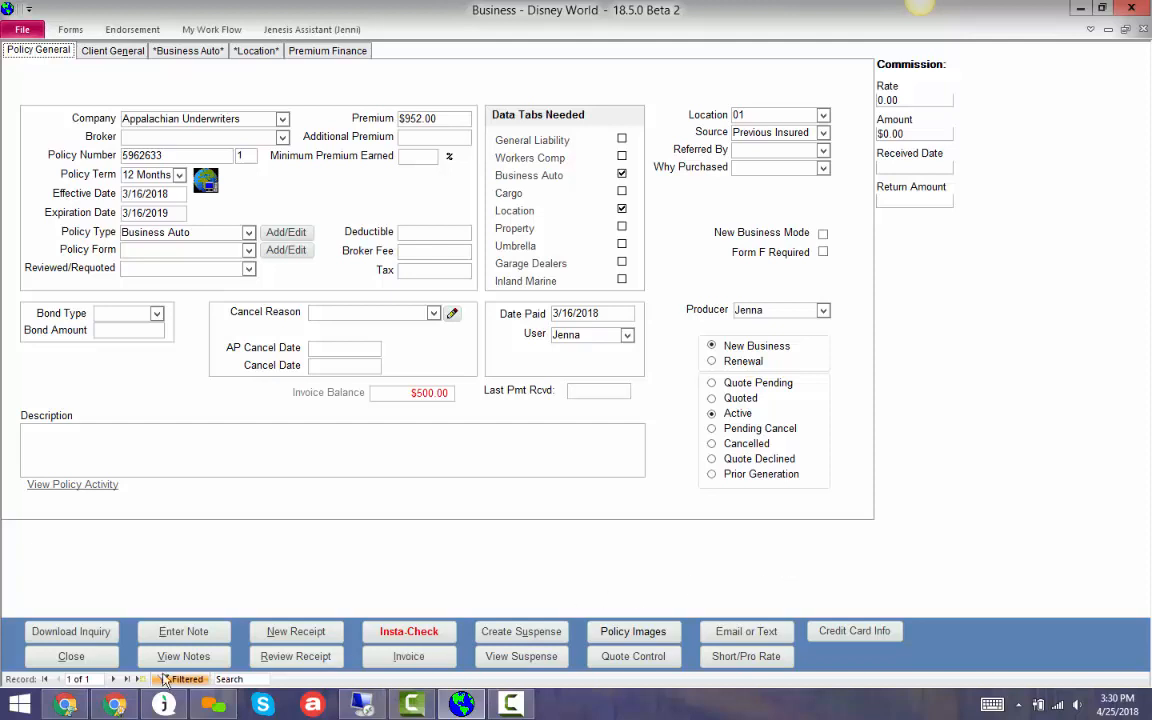
click(78, 653)
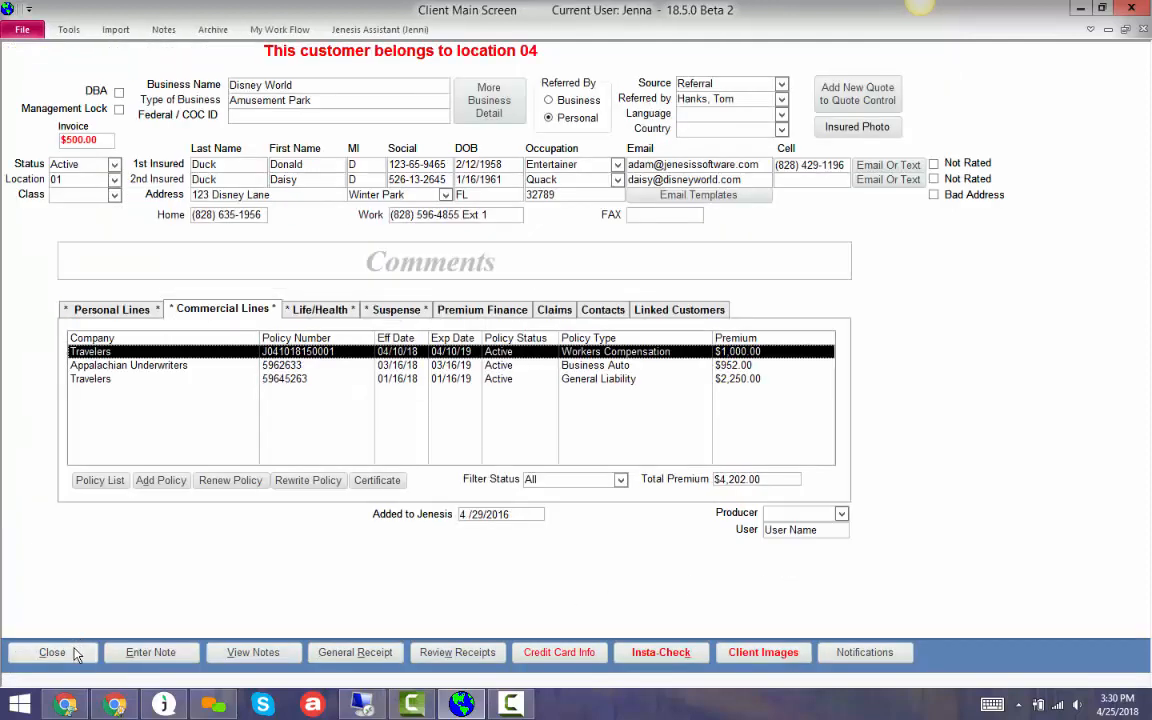
click(55, 652)
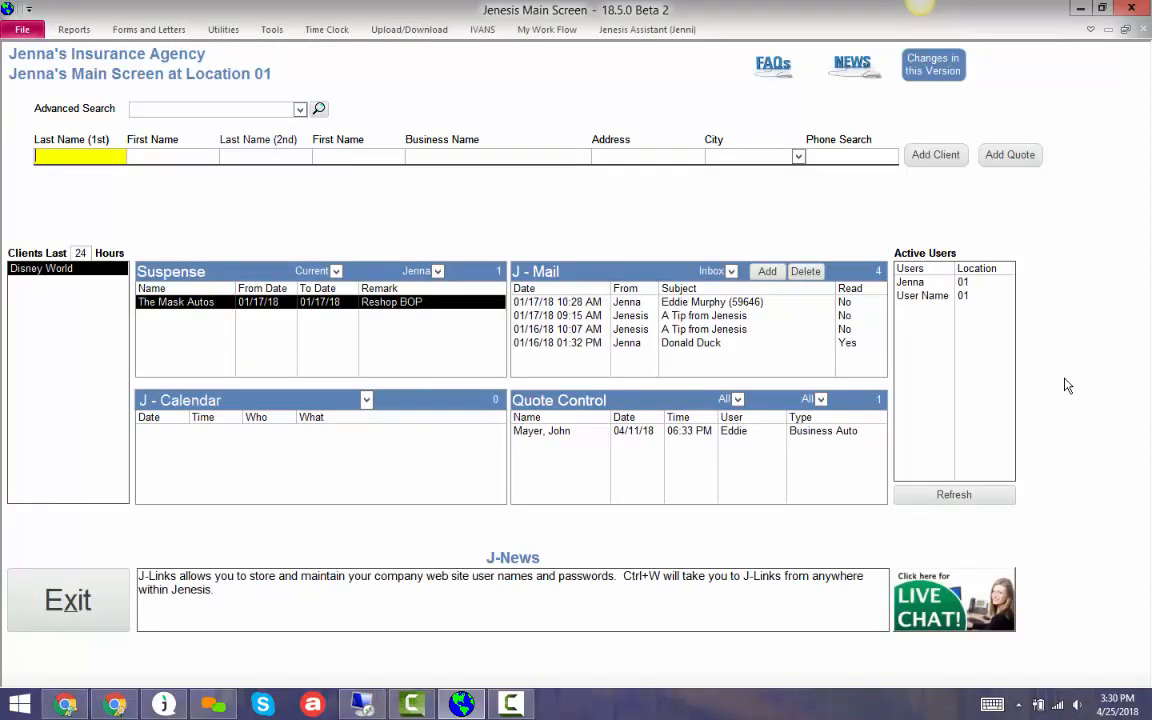